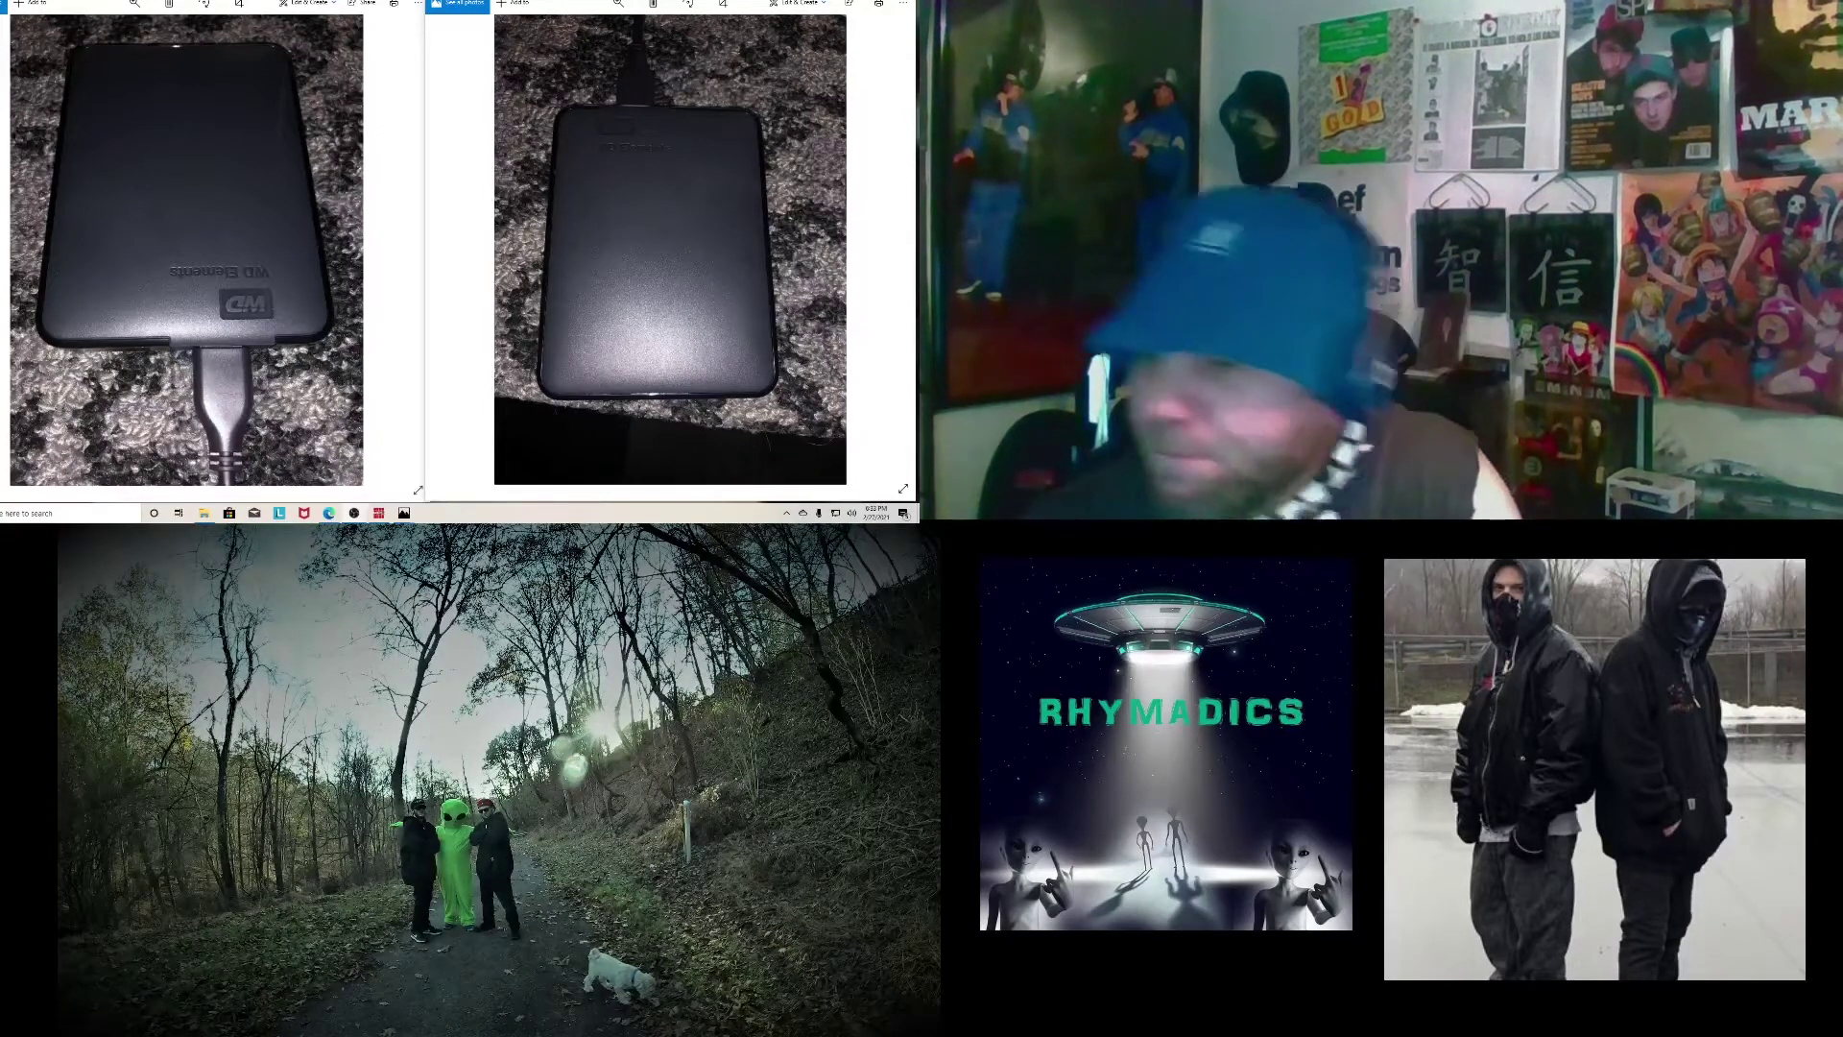
- Switch to Edge showing the WD Support home page at support-en.wd.com
key("alt+Tab")
key("alt+Tab")
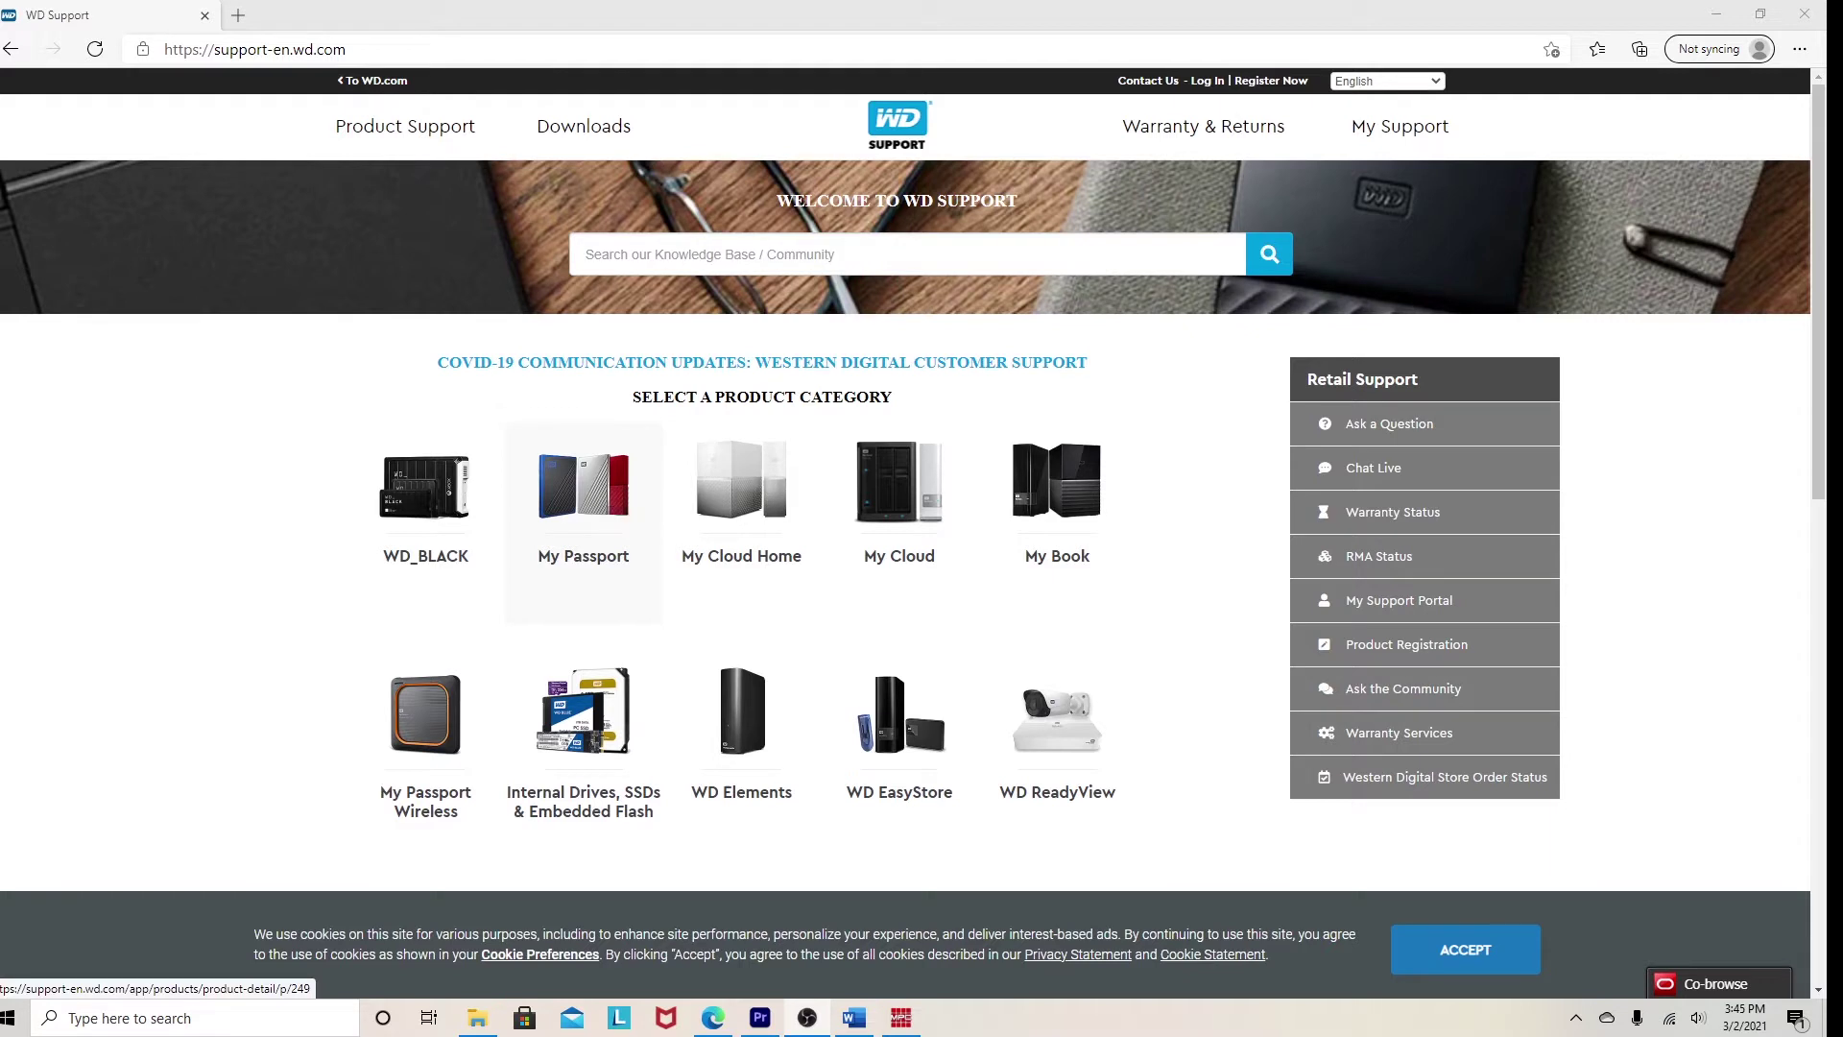
- Open the My Passport product category on the WD Support site
left_click(582, 504)
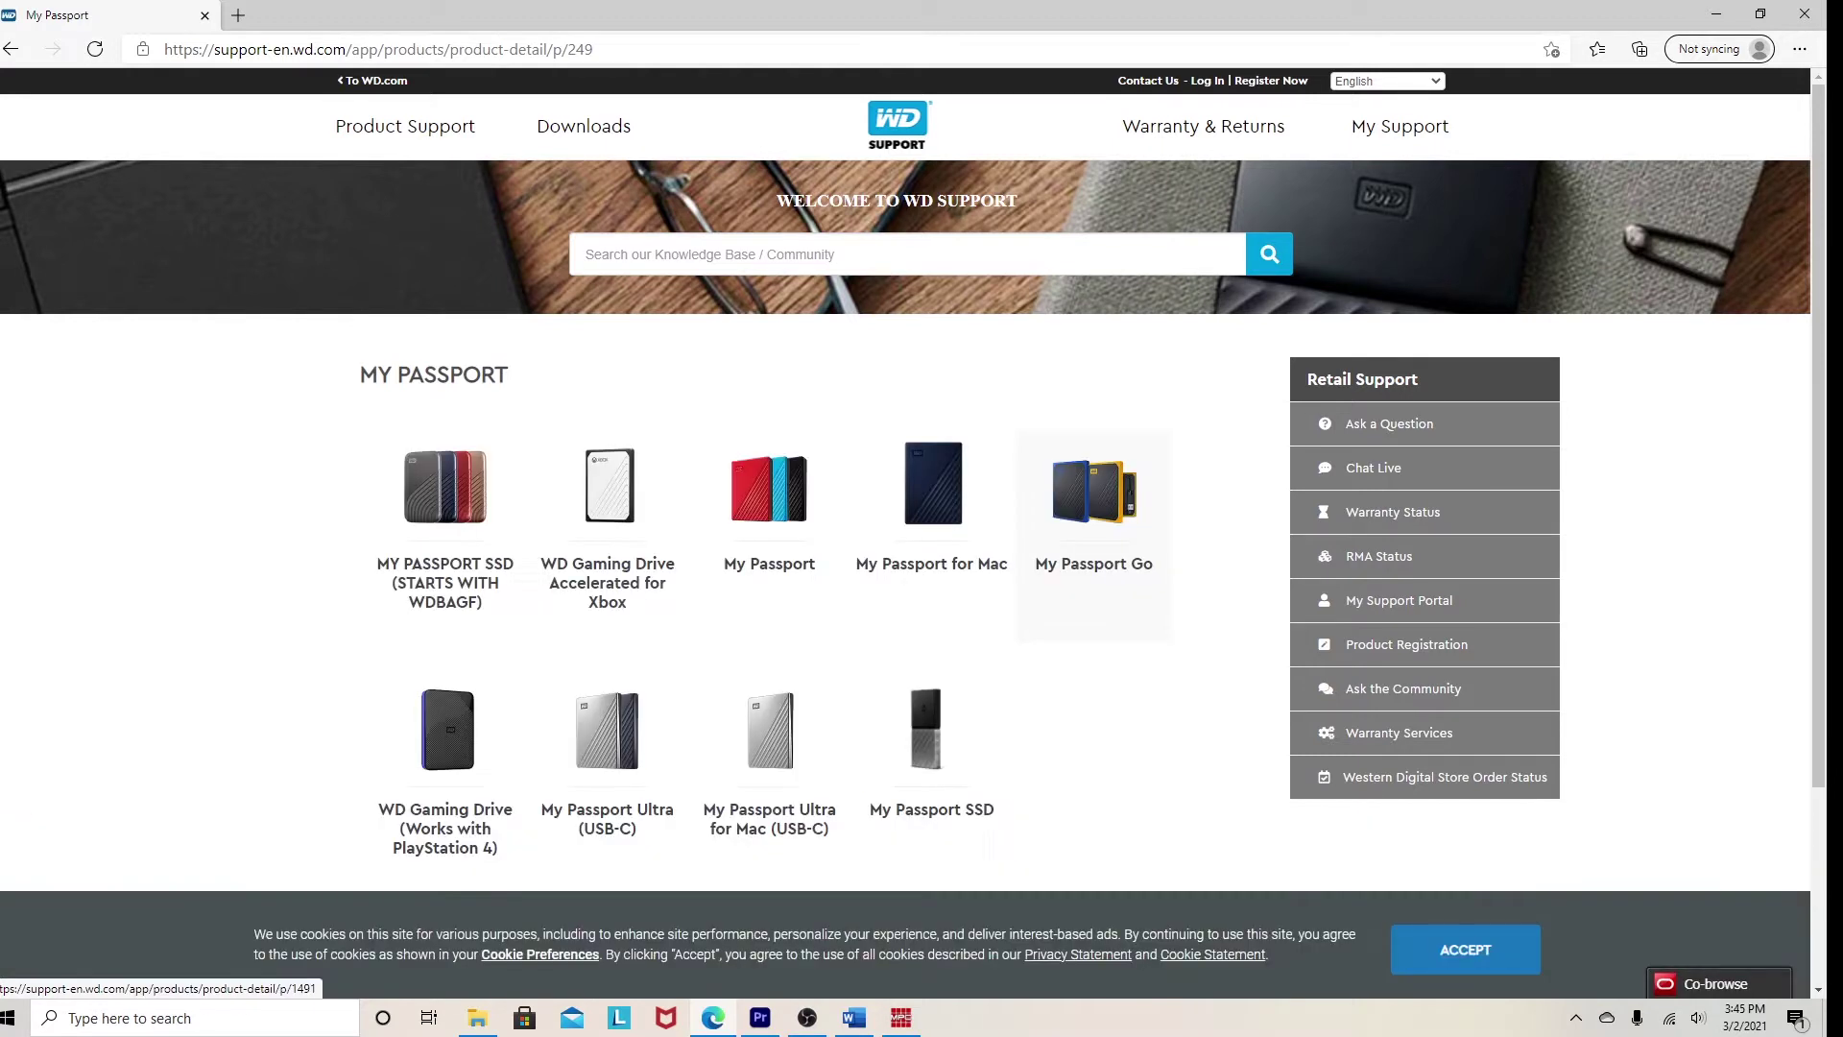
scroll(922, 518, "down", 1)
scroll(922, 519, "down", 1)
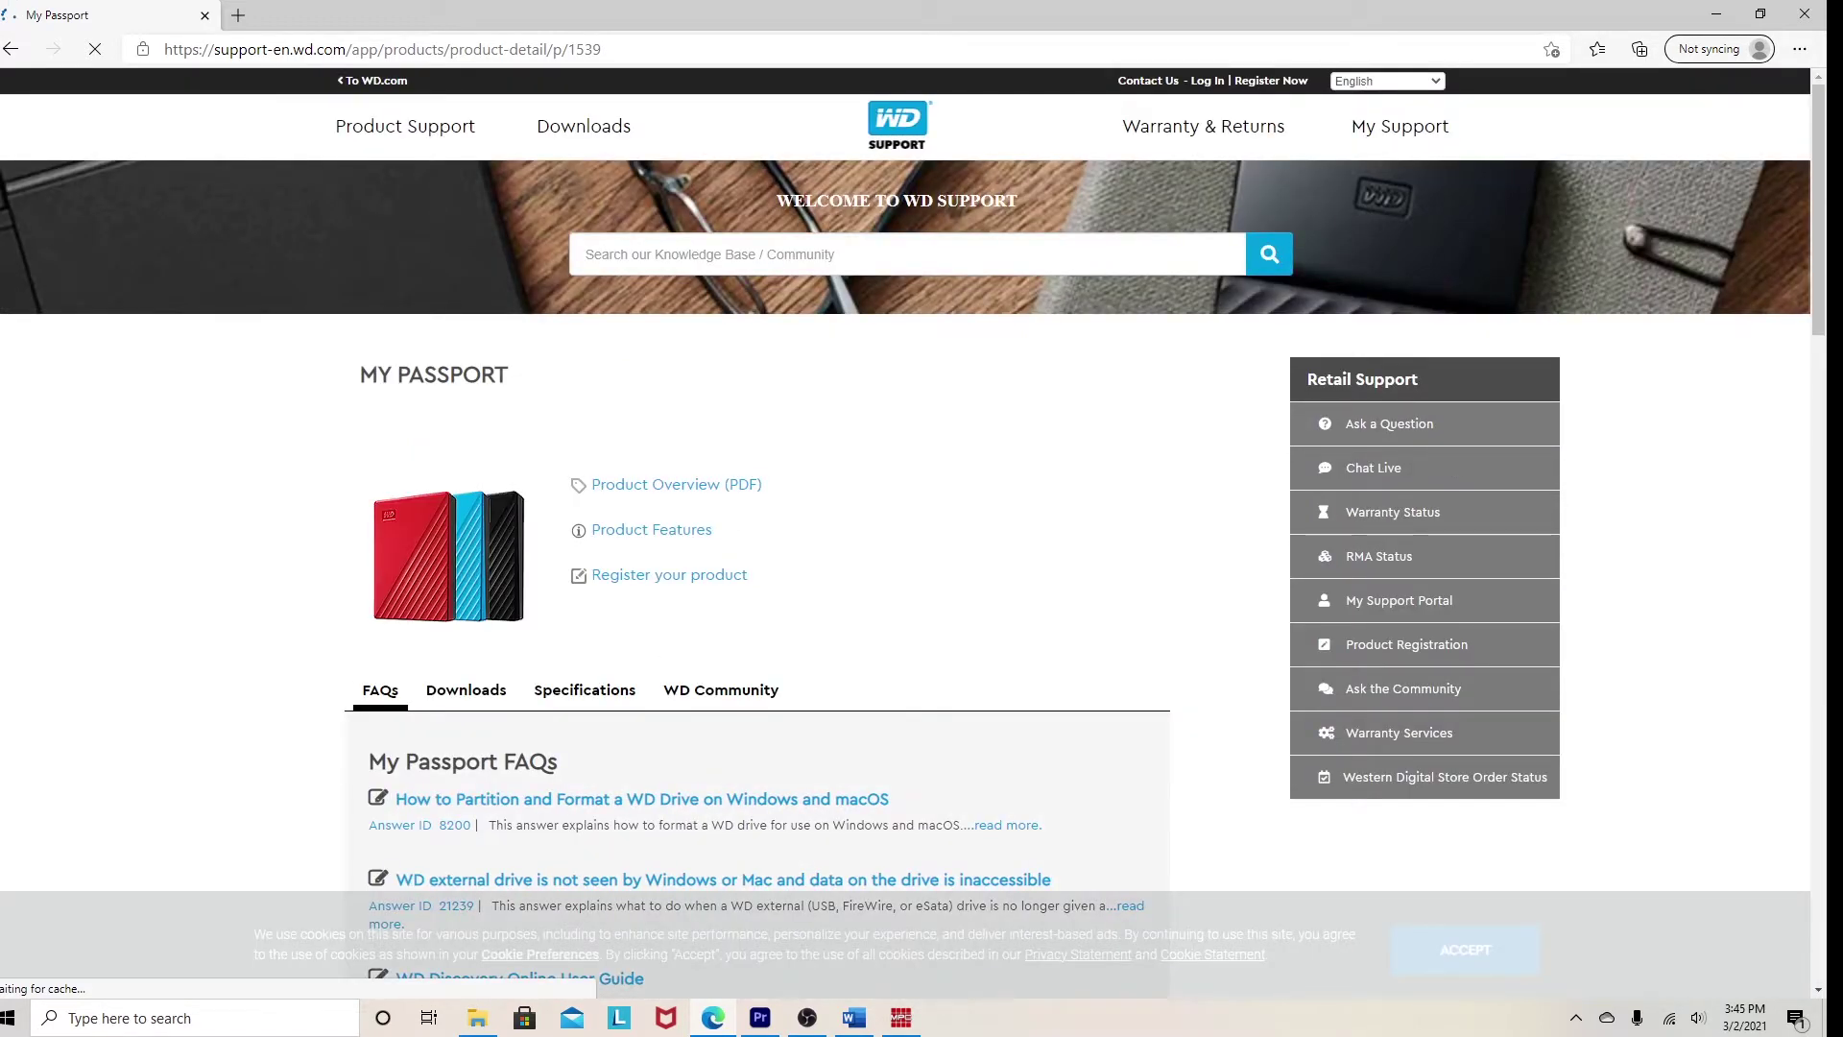
scroll(921, 519, "down", 1)
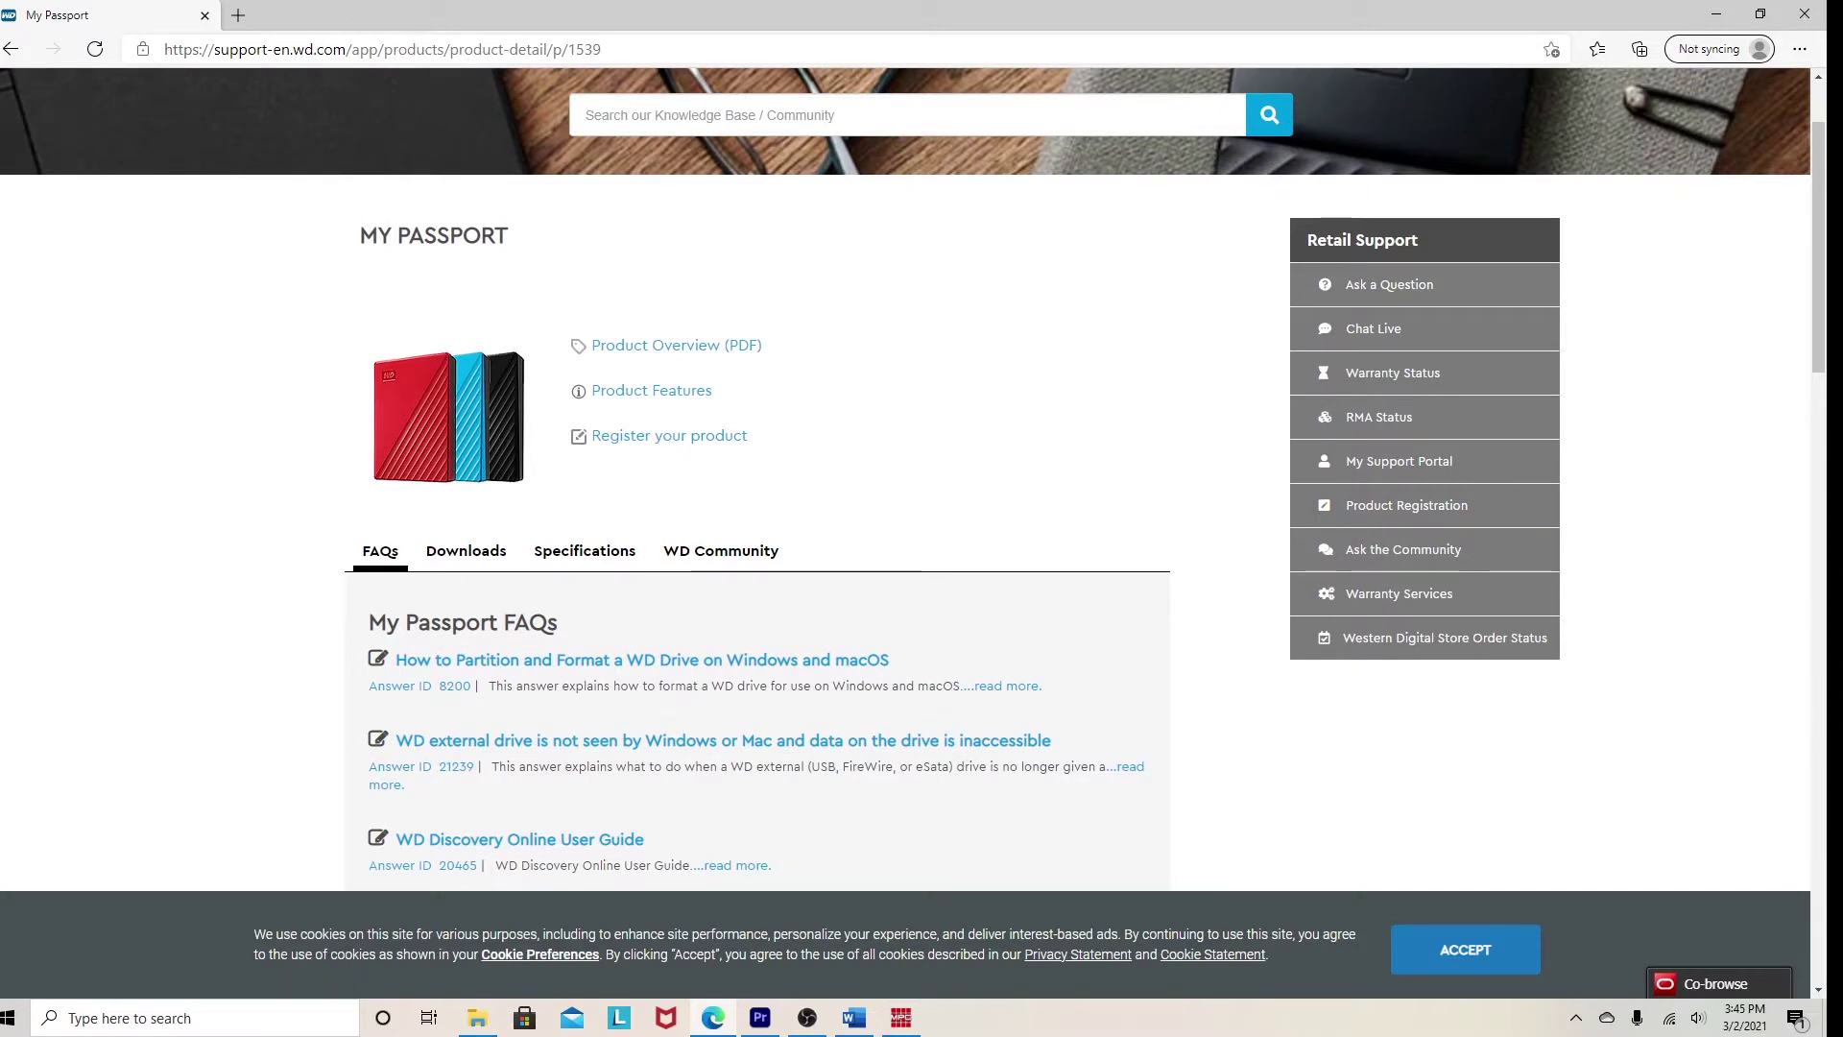
scroll(921, 518, "up", 1)
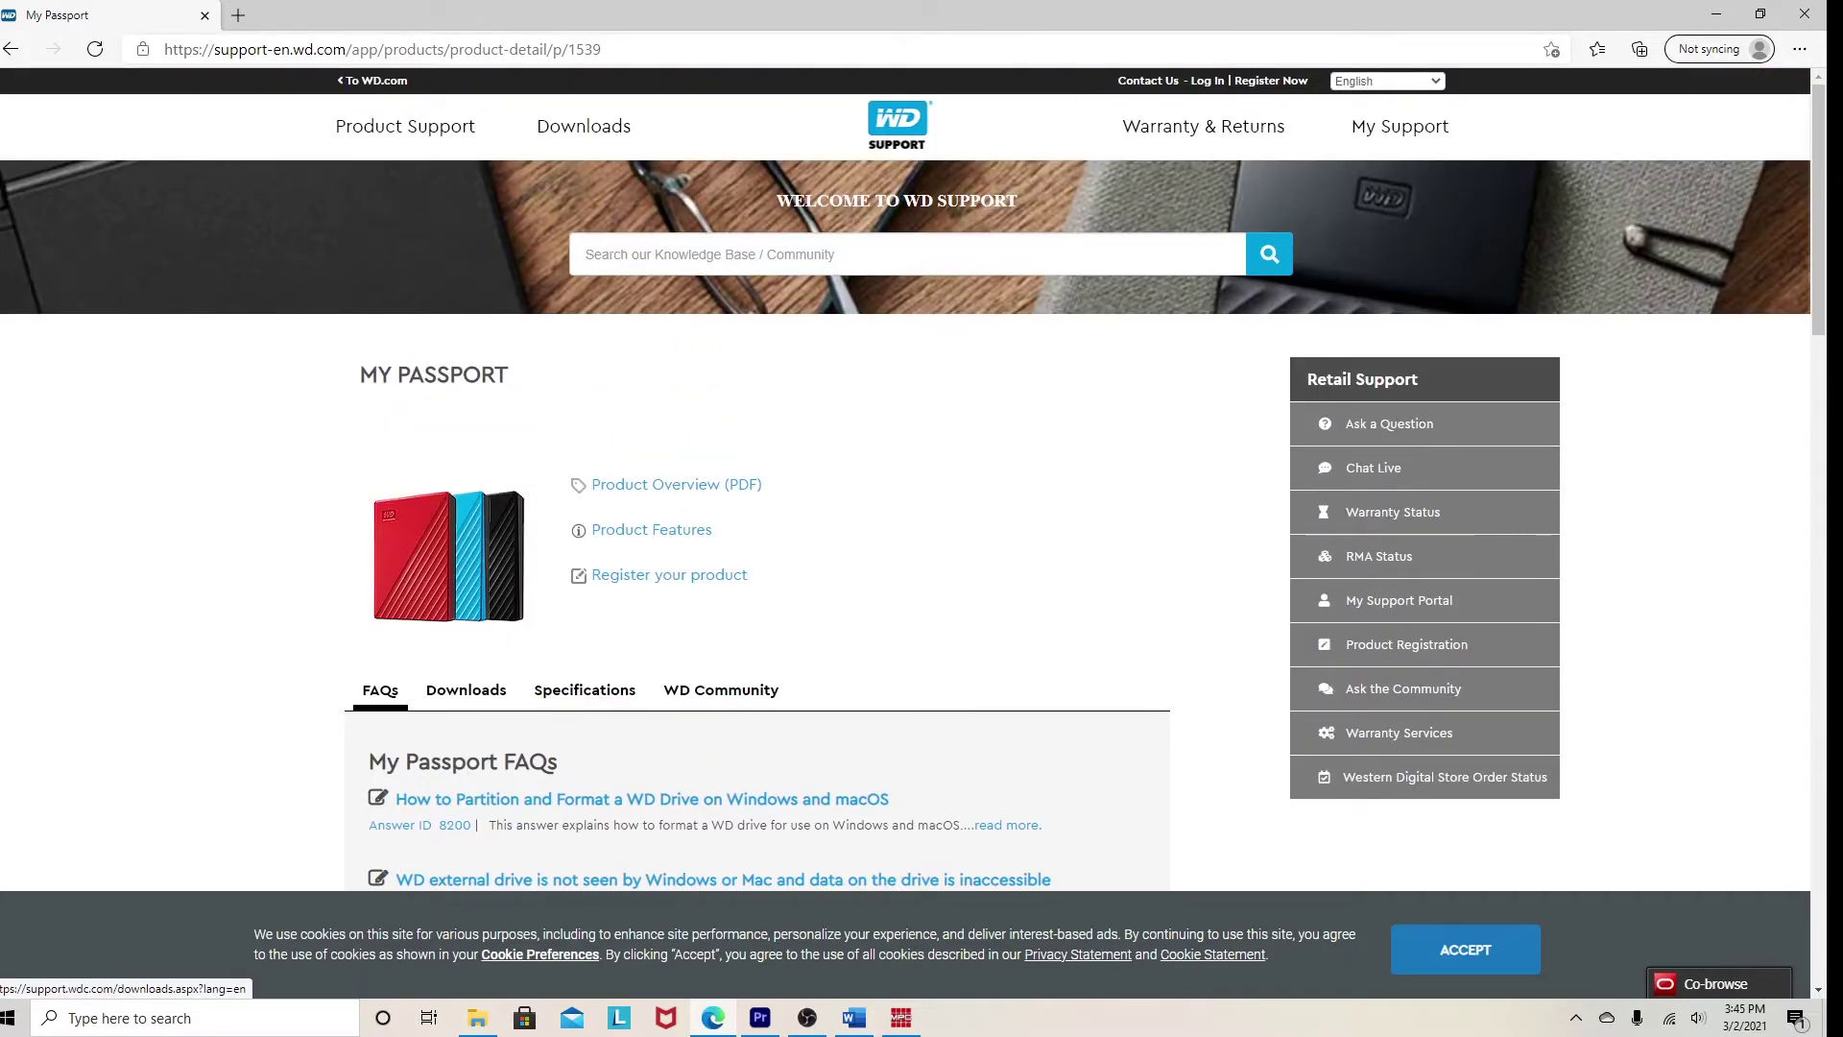
scroll(922, 519, "down", 2)
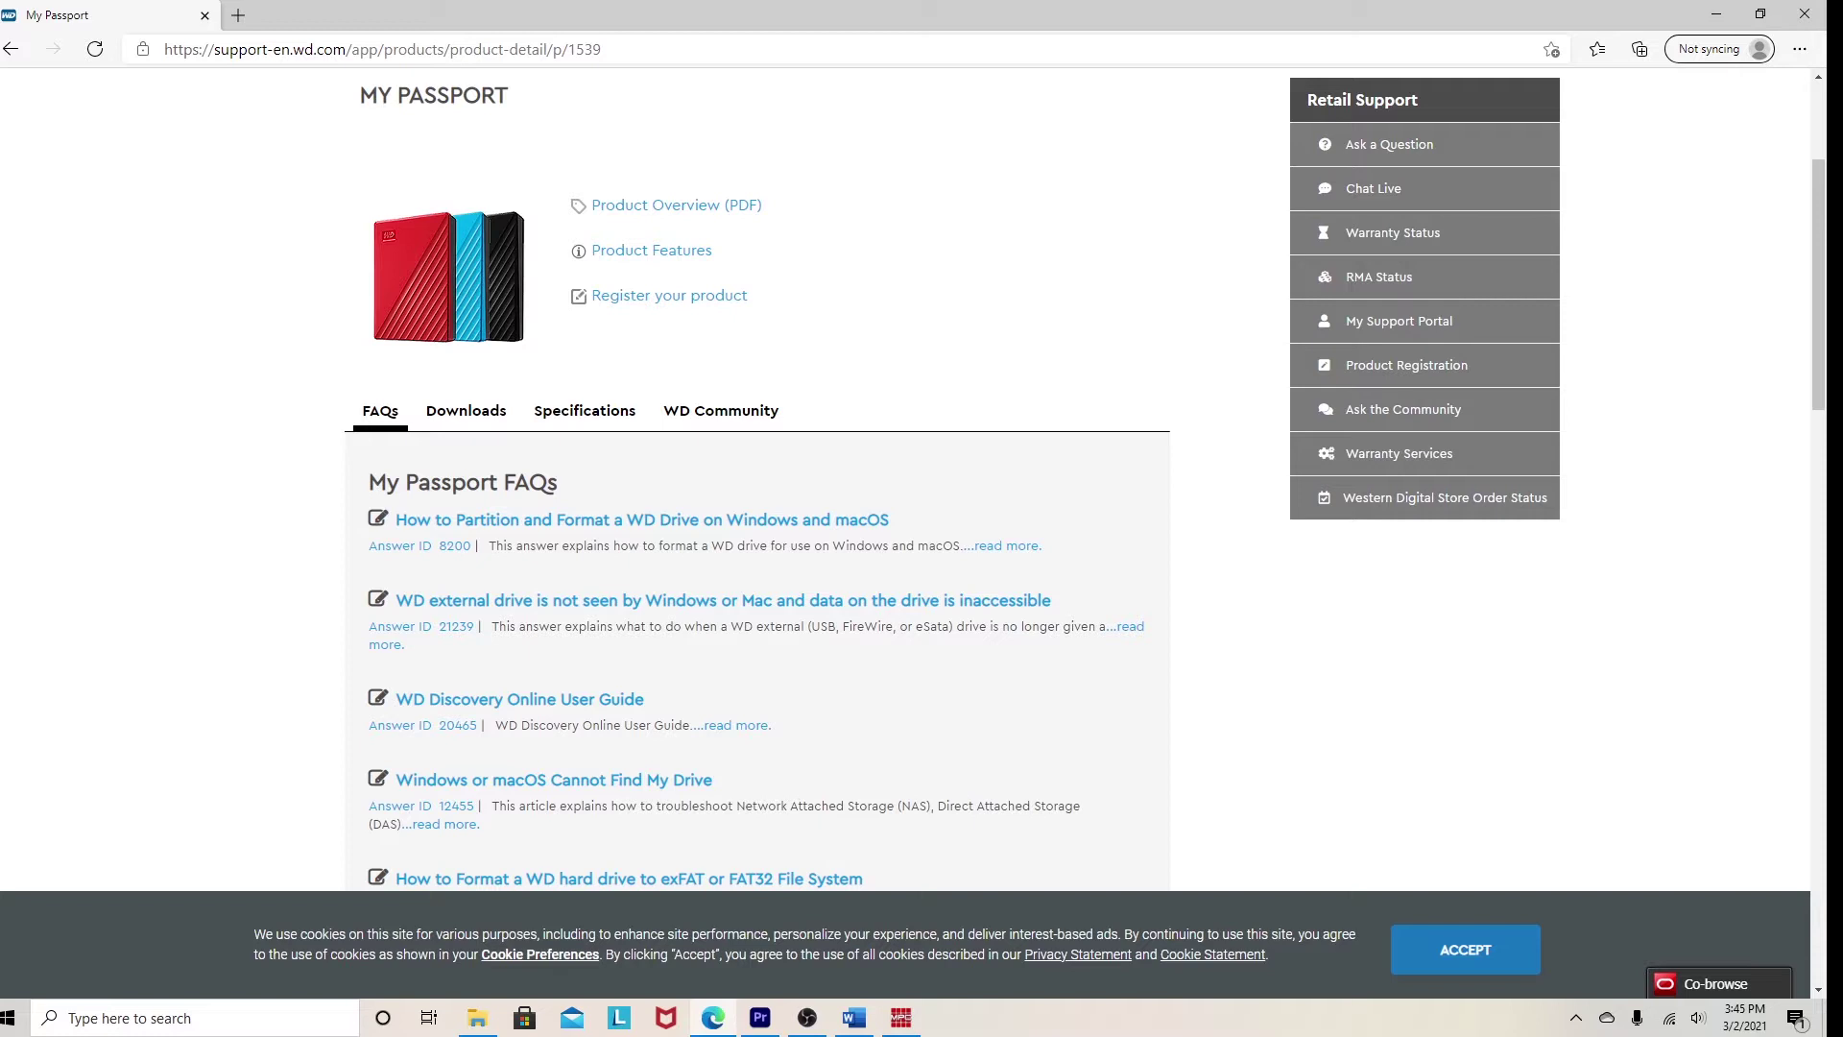
scroll(922, 518, "up", 2)
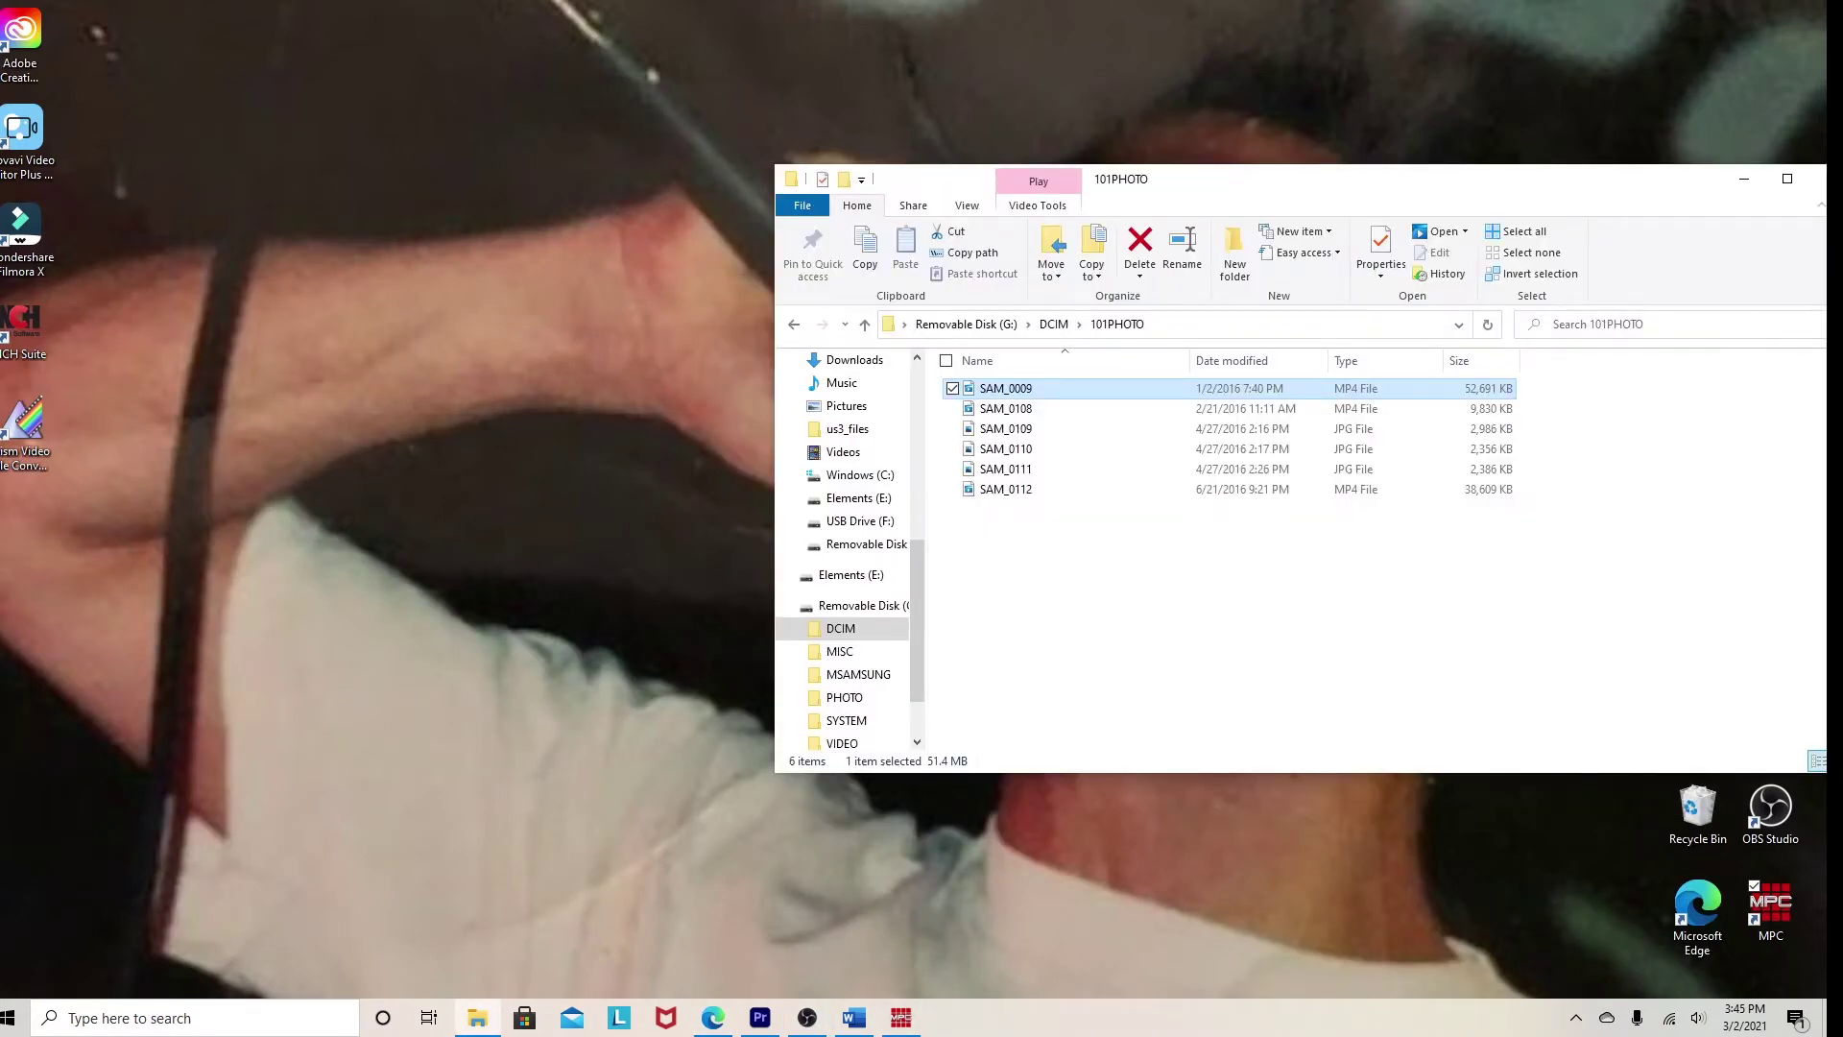
- Maximize File Explorer and show the Elements (E:) drive's project folders
left_click_drag(1296, 179, 1223, 165)
left_click(1714, 164)
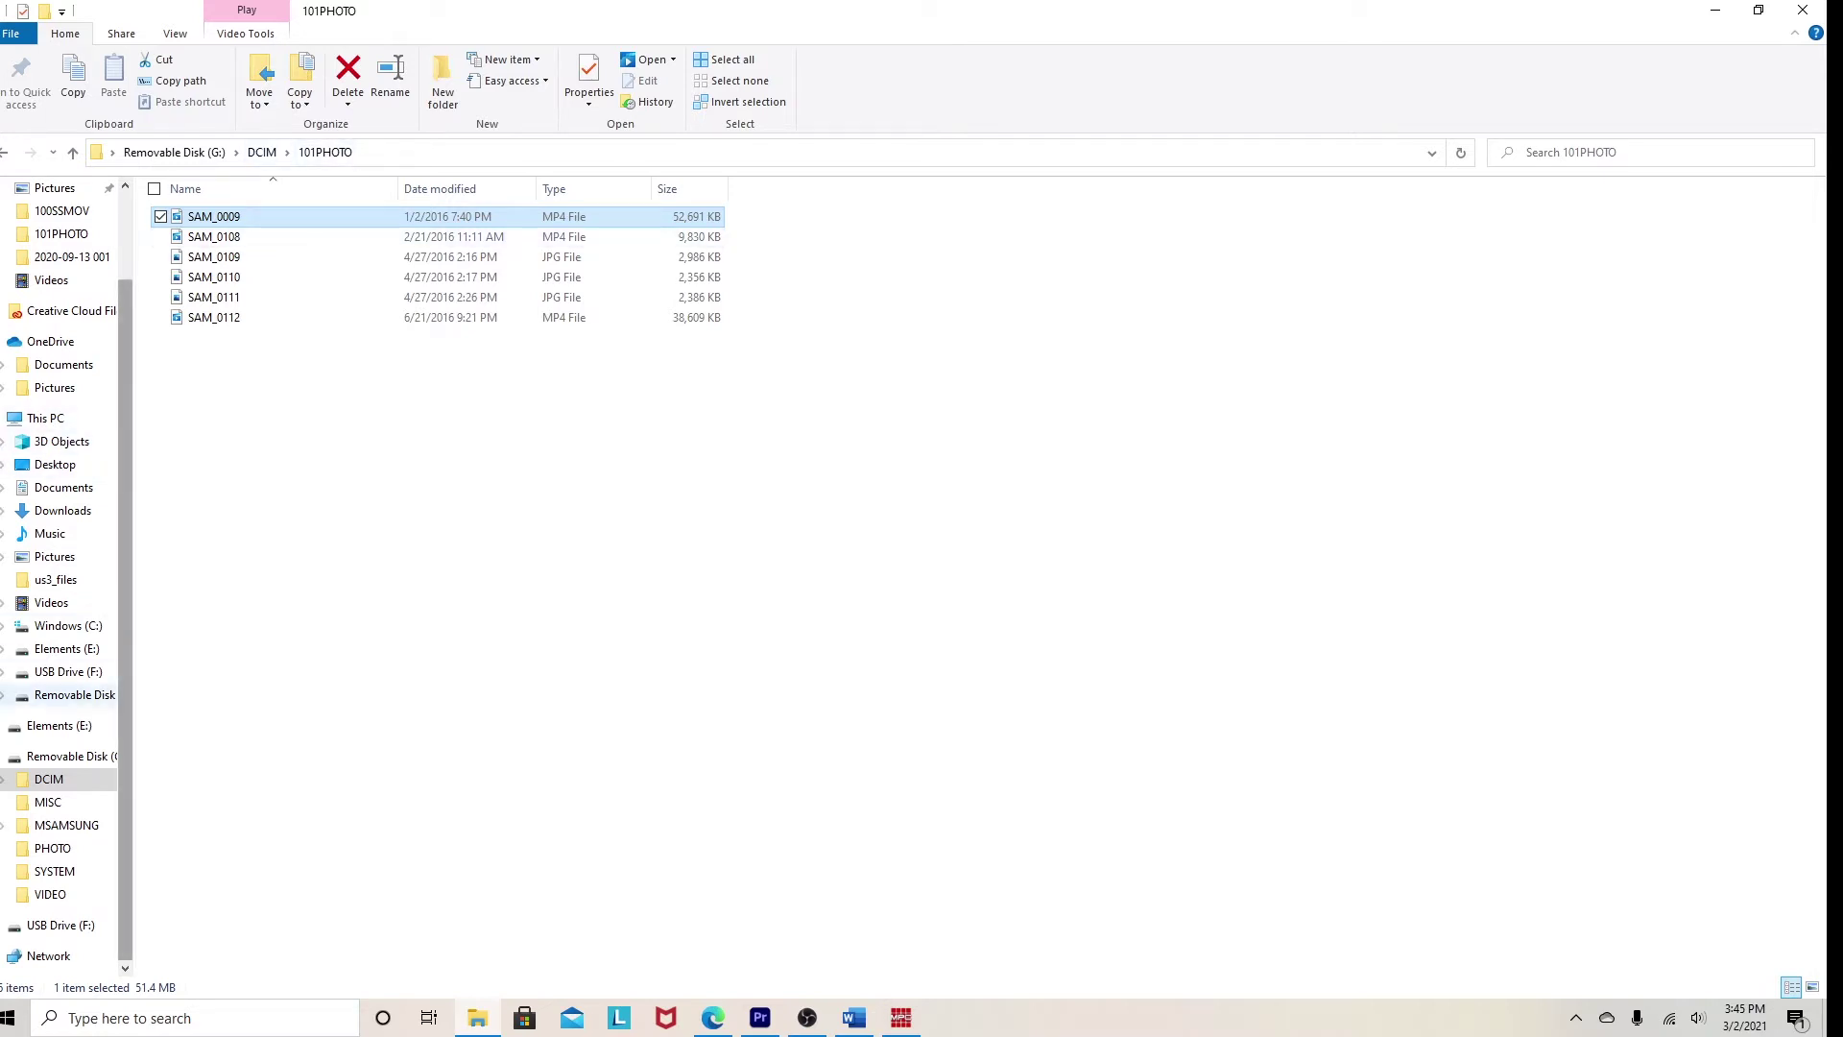
scroll(66, 889, "up", 2)
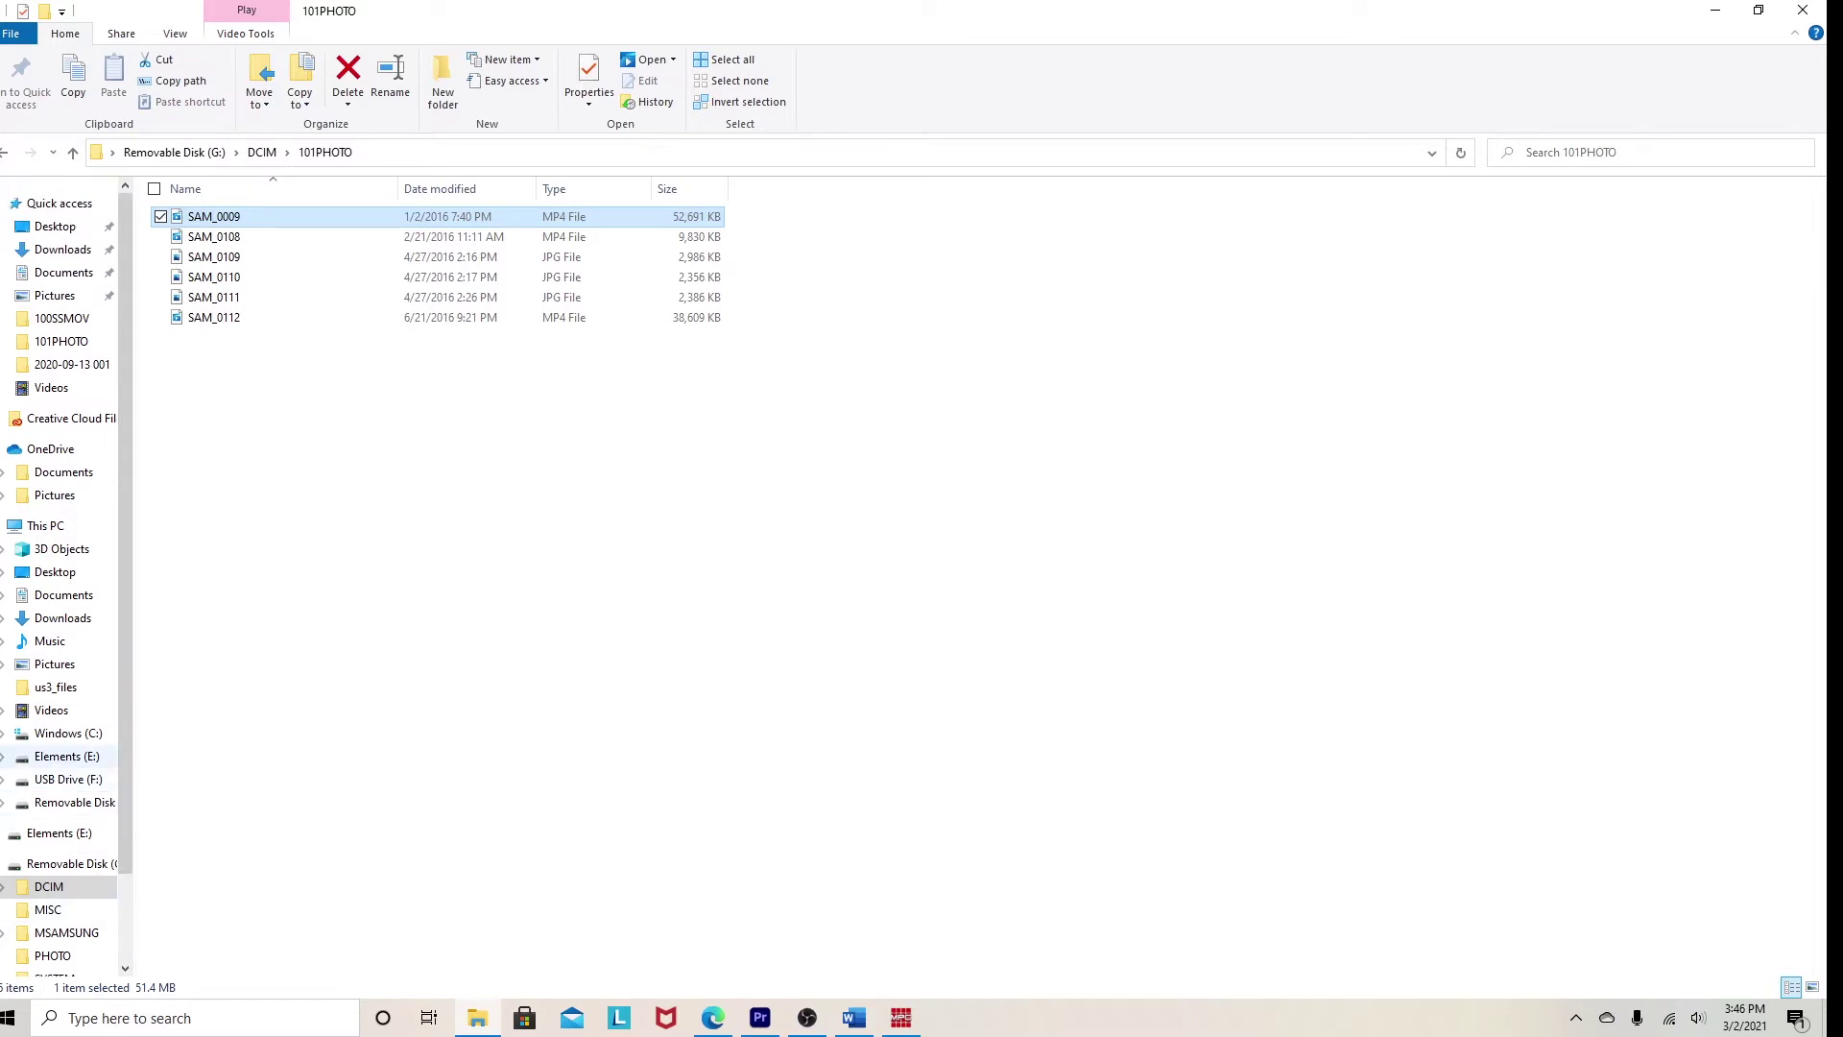
left_click(66, 756)
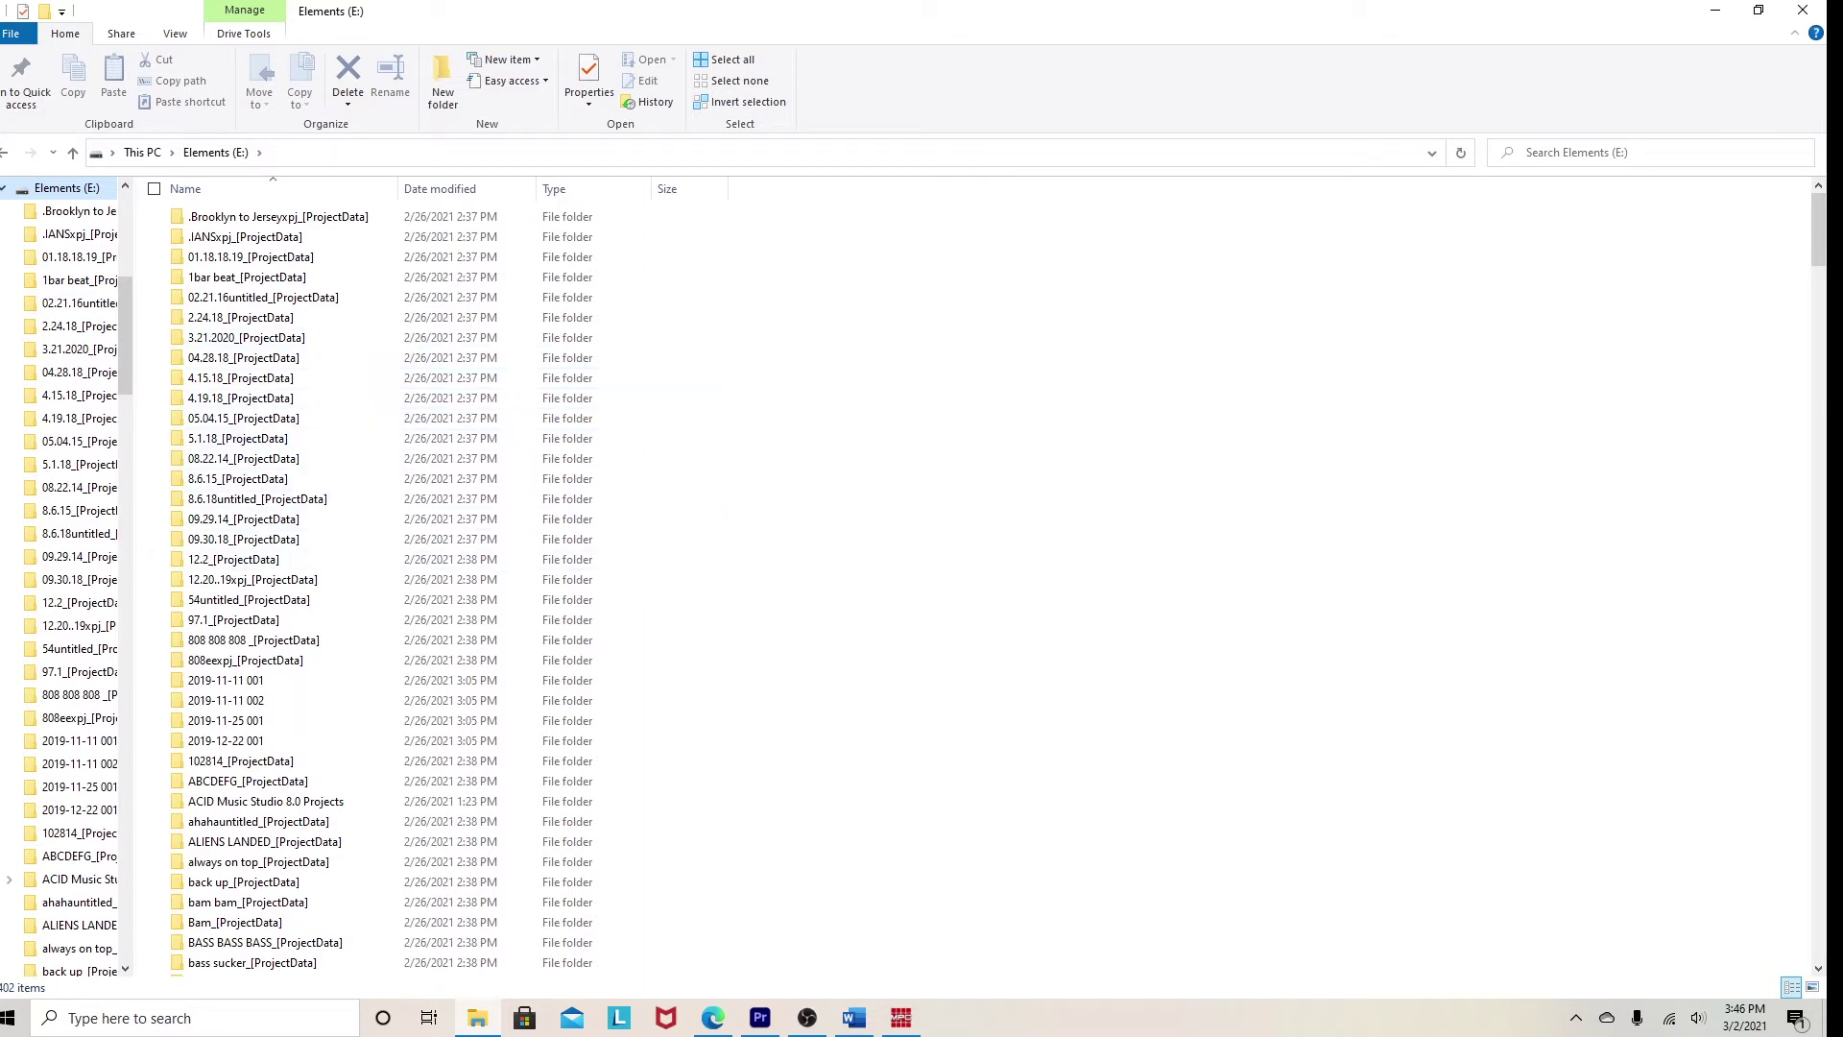
scroll(433, 582, "down", 3)
scroll(432, 582, "down", 3)
scroll(432, 583, "down", 3)
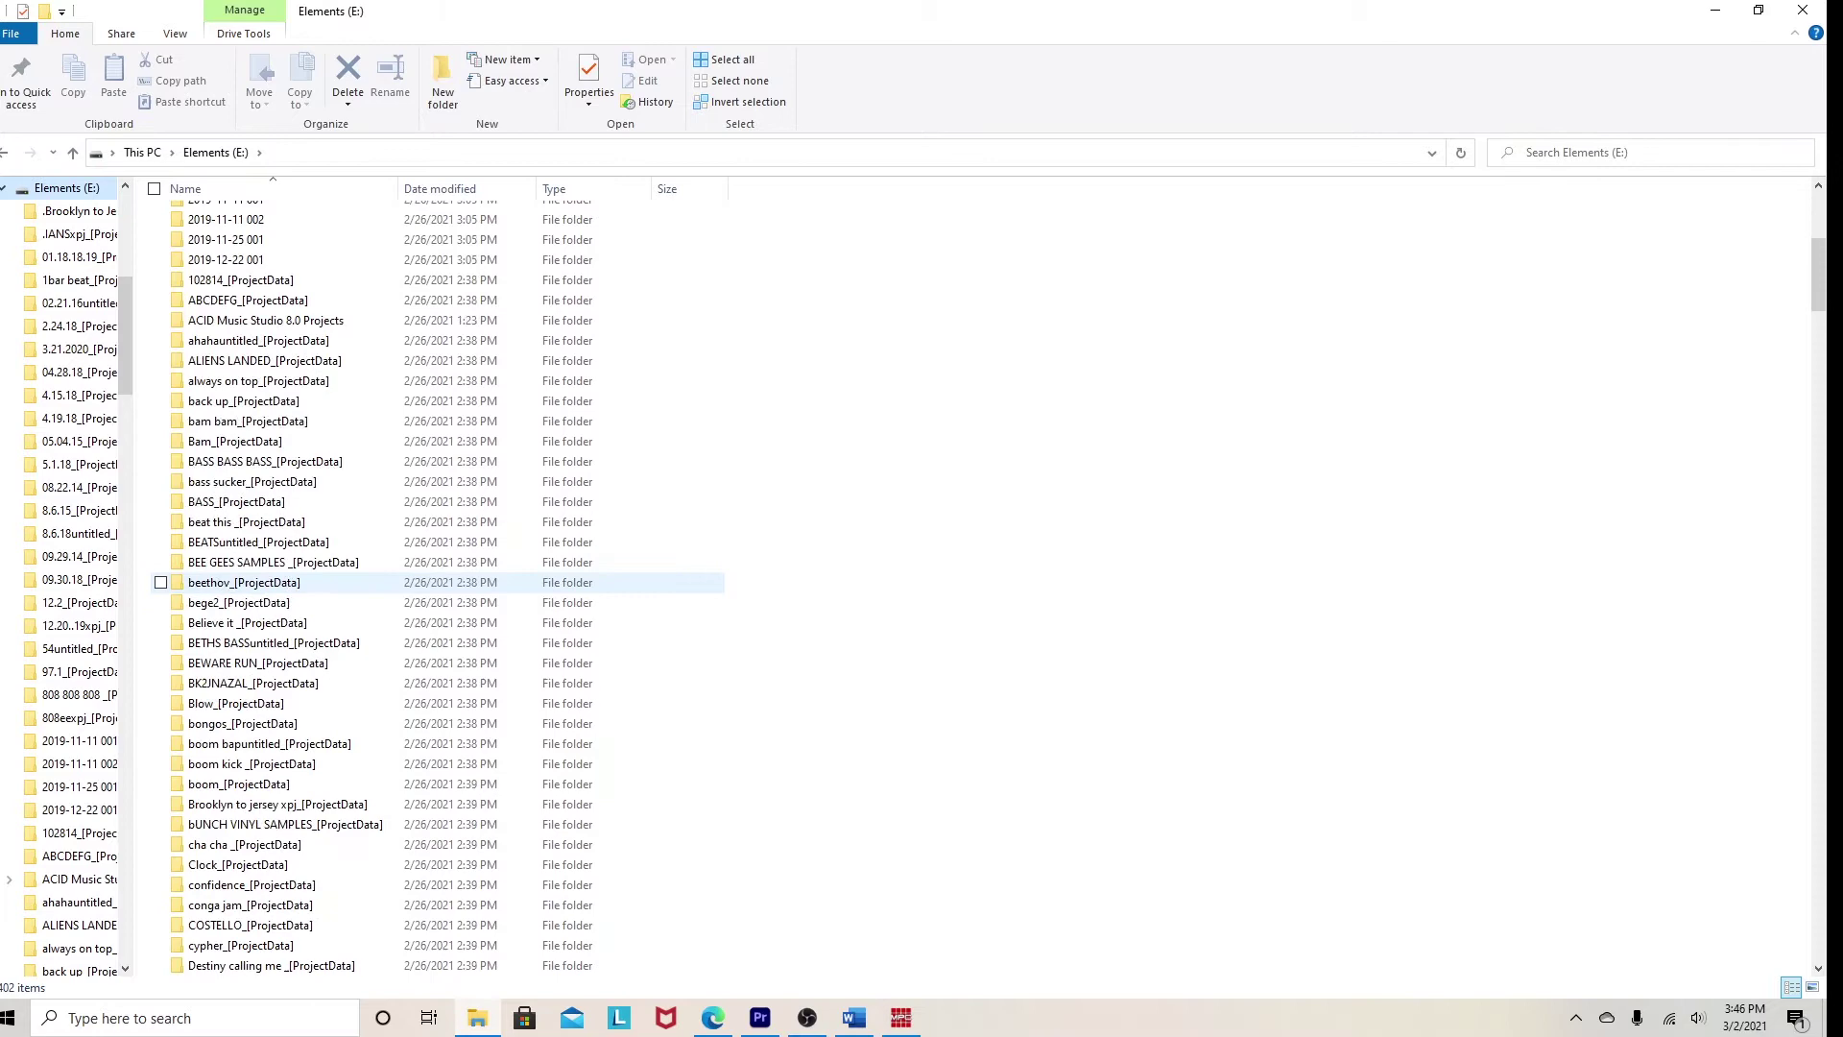
scroll(432, 583, "down", 3)
scroll(433, 583, "down", 6)
scroll(433, 582, "down", 5)
scroll(432, 582, "down", 5)
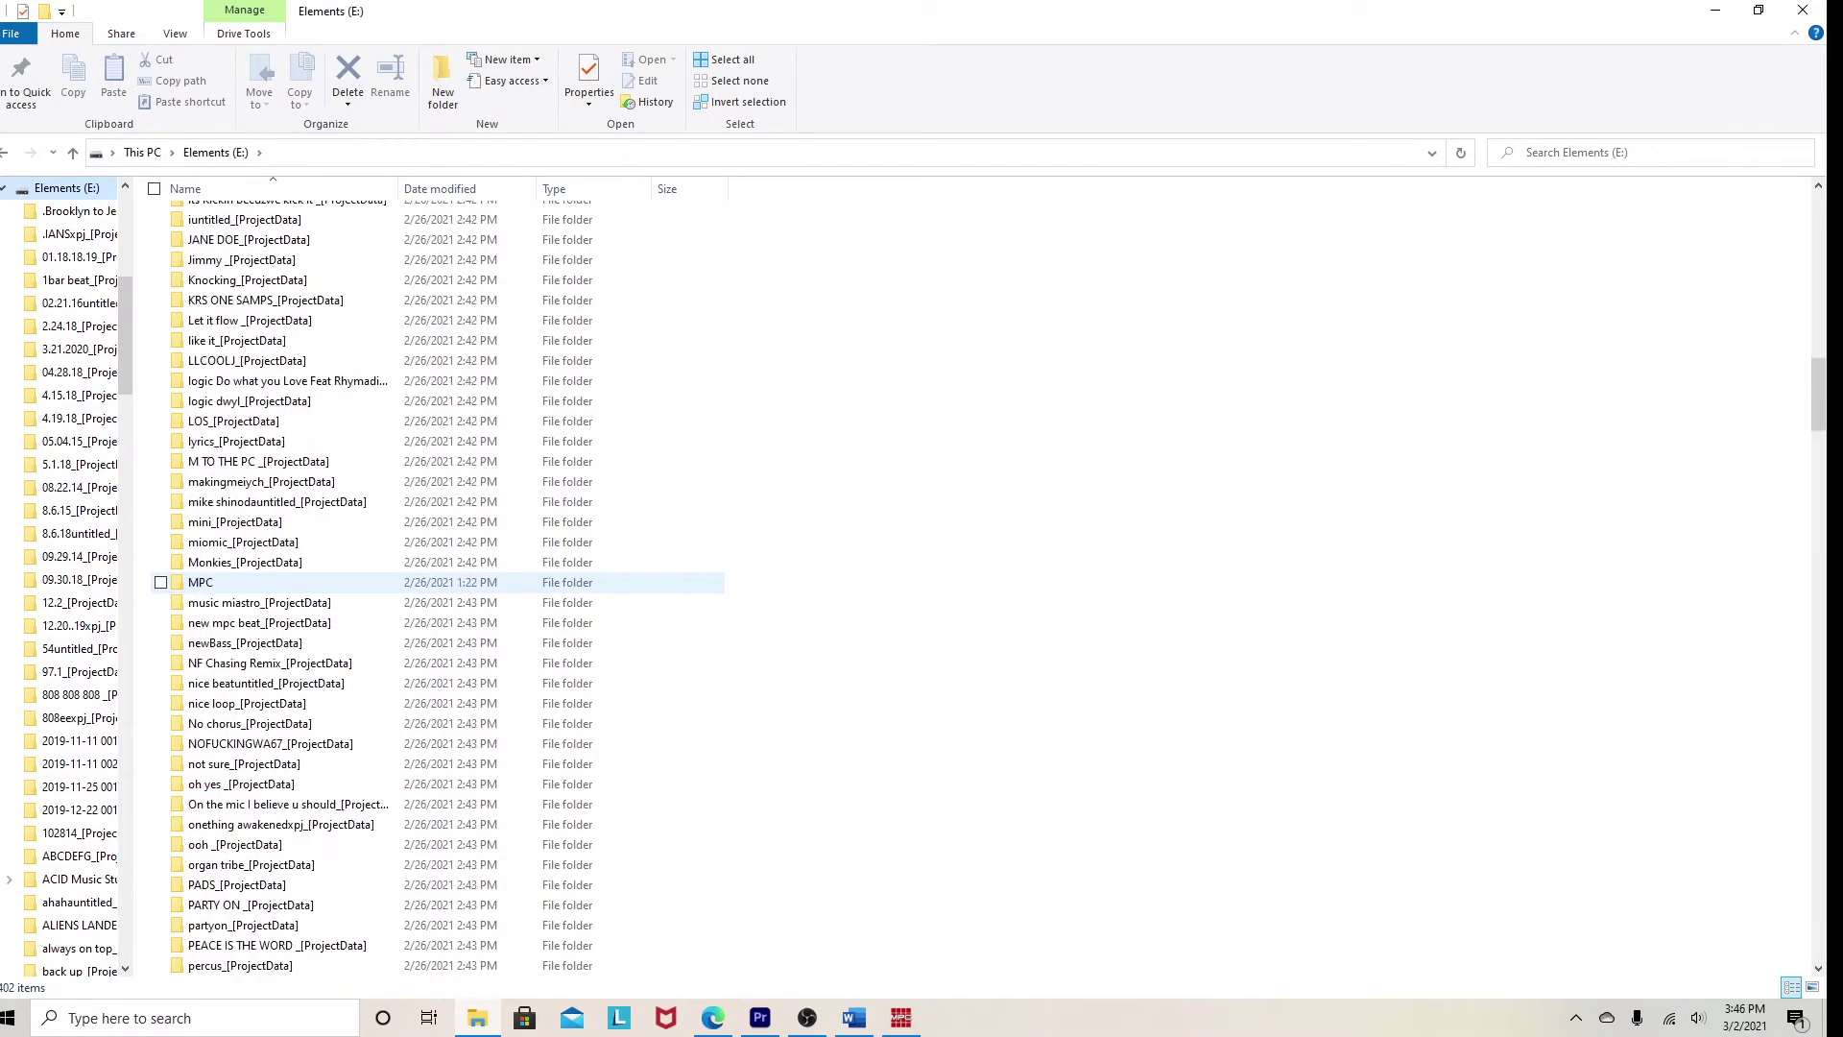
scroll(432, 582, "down", 5)
scroll(433, 576, "down", 5)
scroll(433, 576, "up", 5)
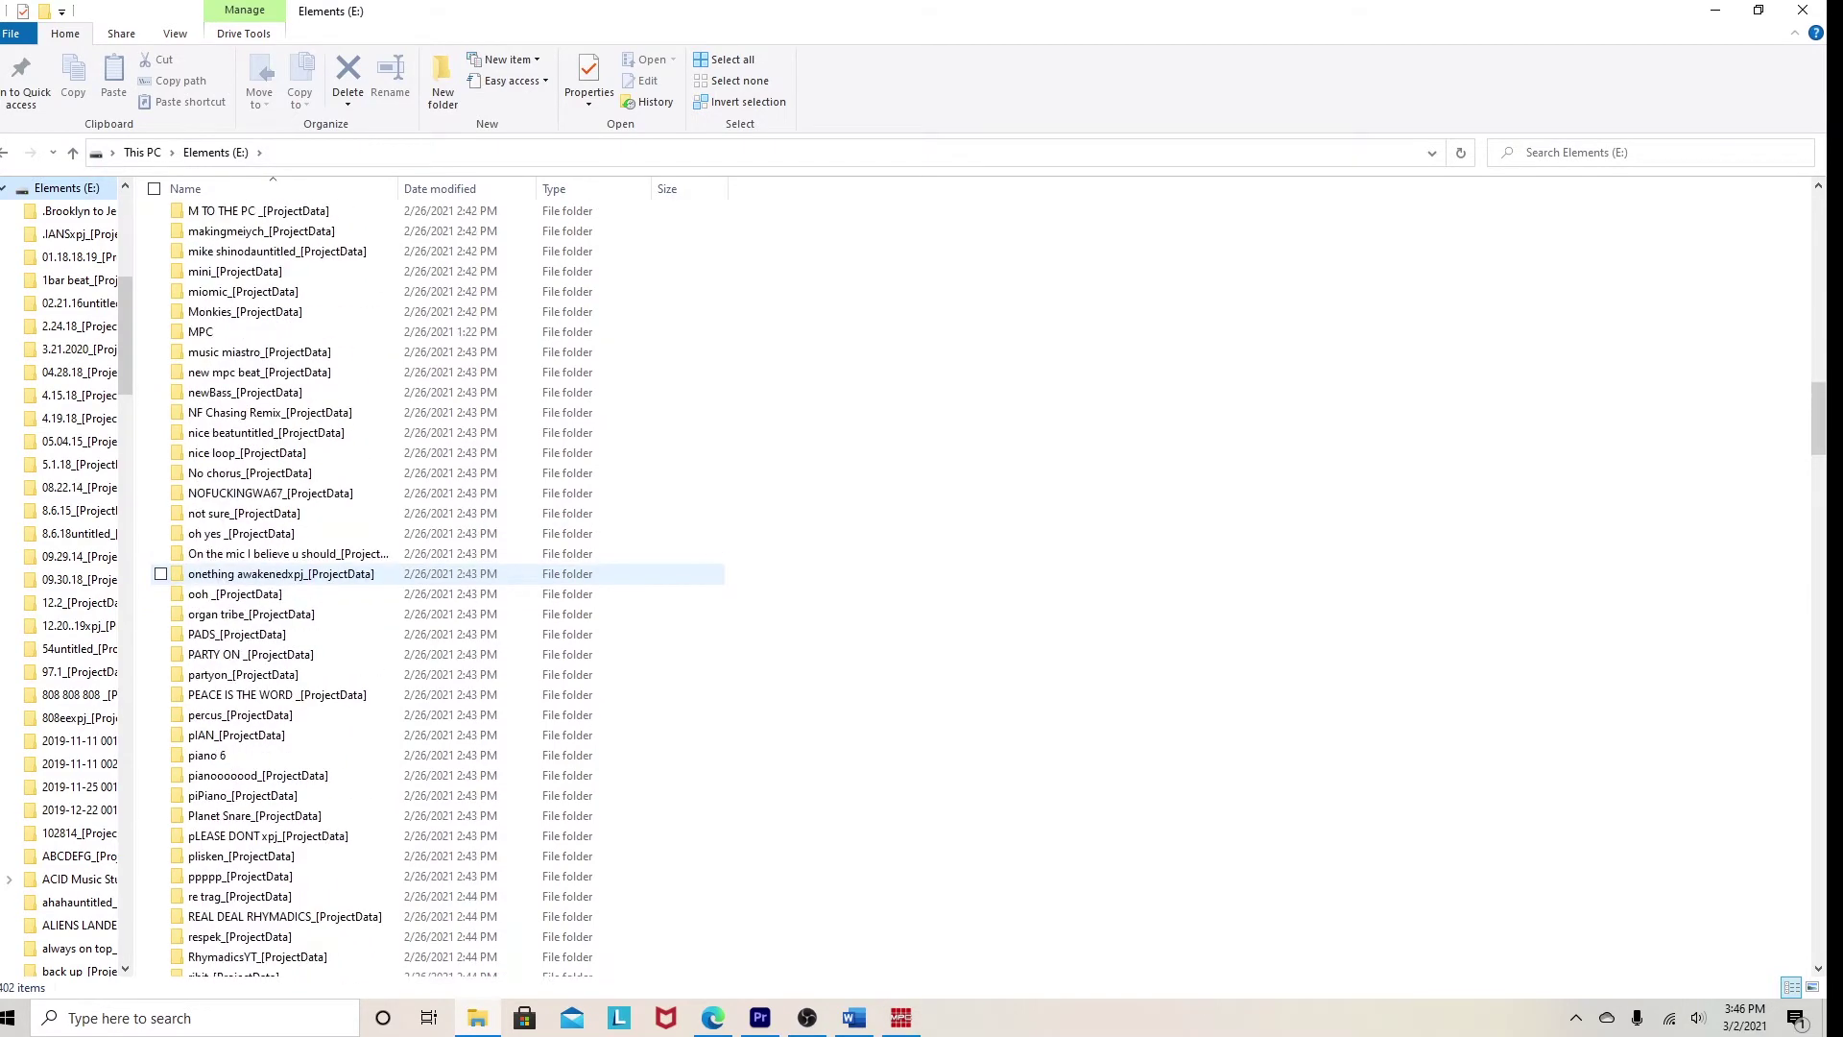
scroll(432, 576, "up", 7)
scroll(433, 576, "up", 7)
scroll(432, 574, "up", 6)
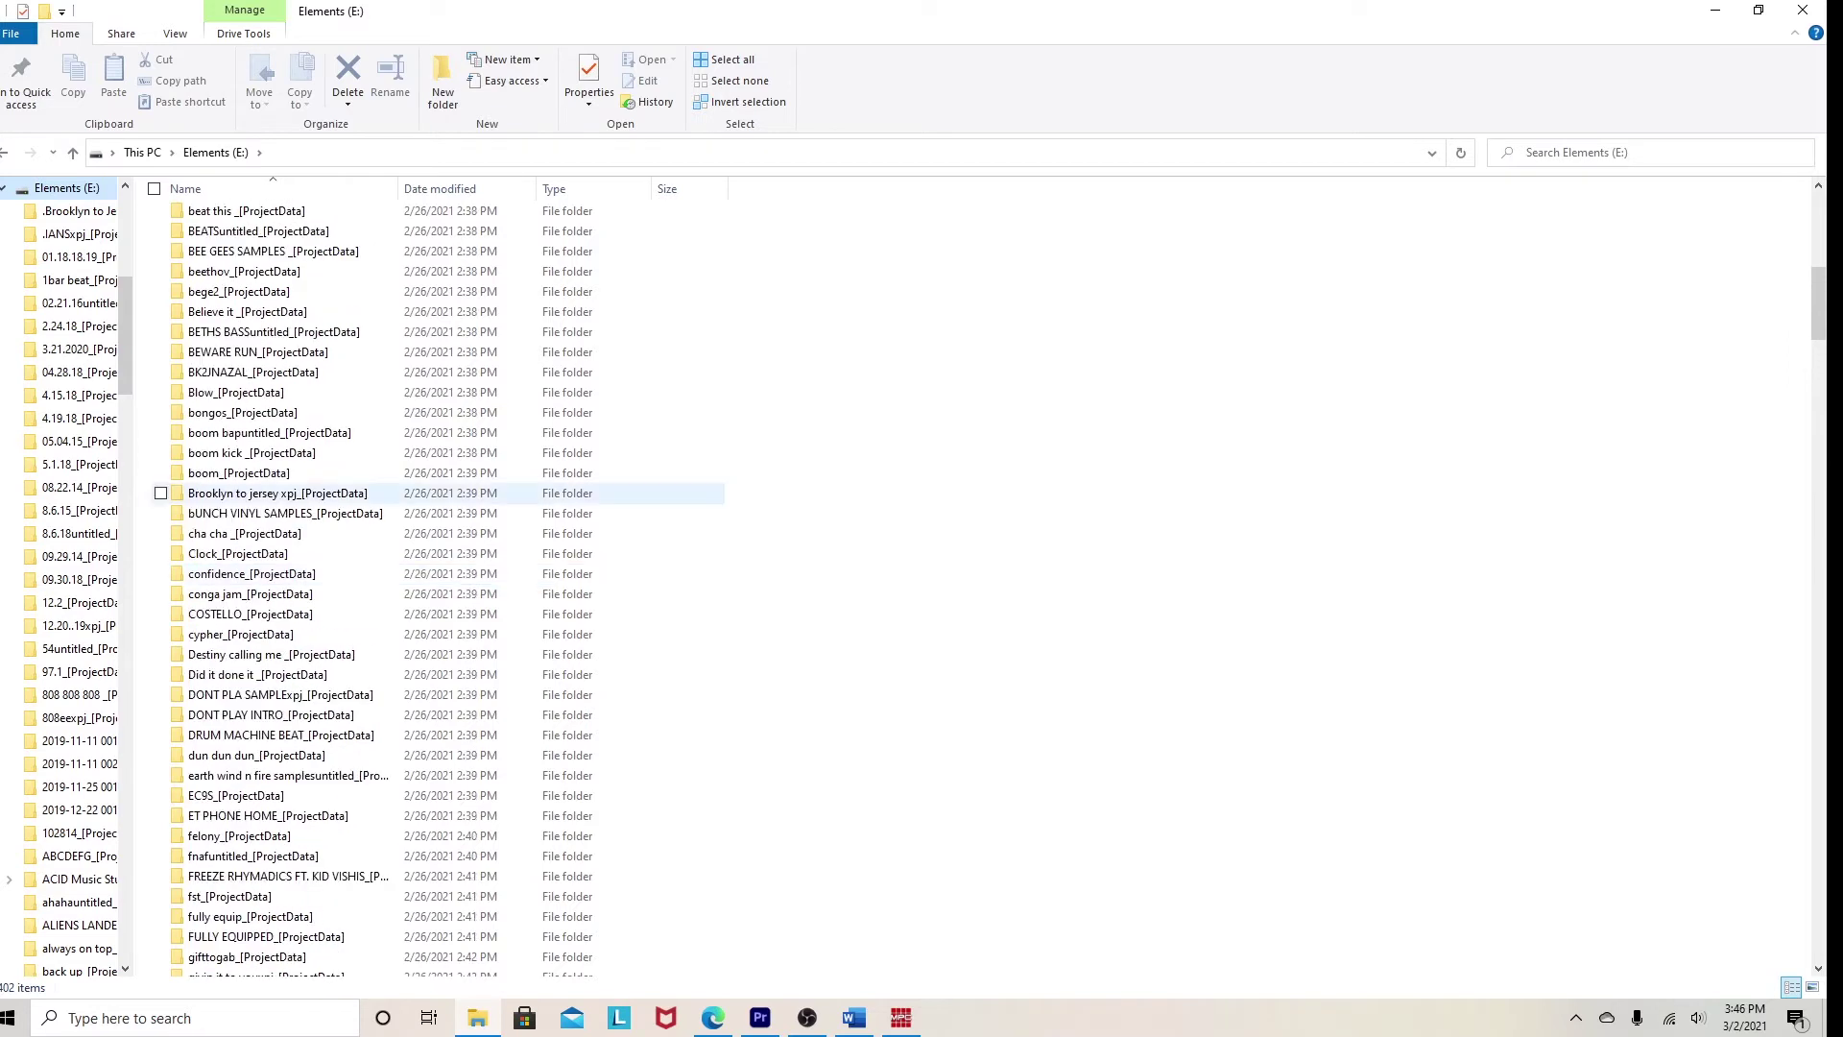
scroll(432, 482, "up", 4)
scroll(432, 476, "up", 5)
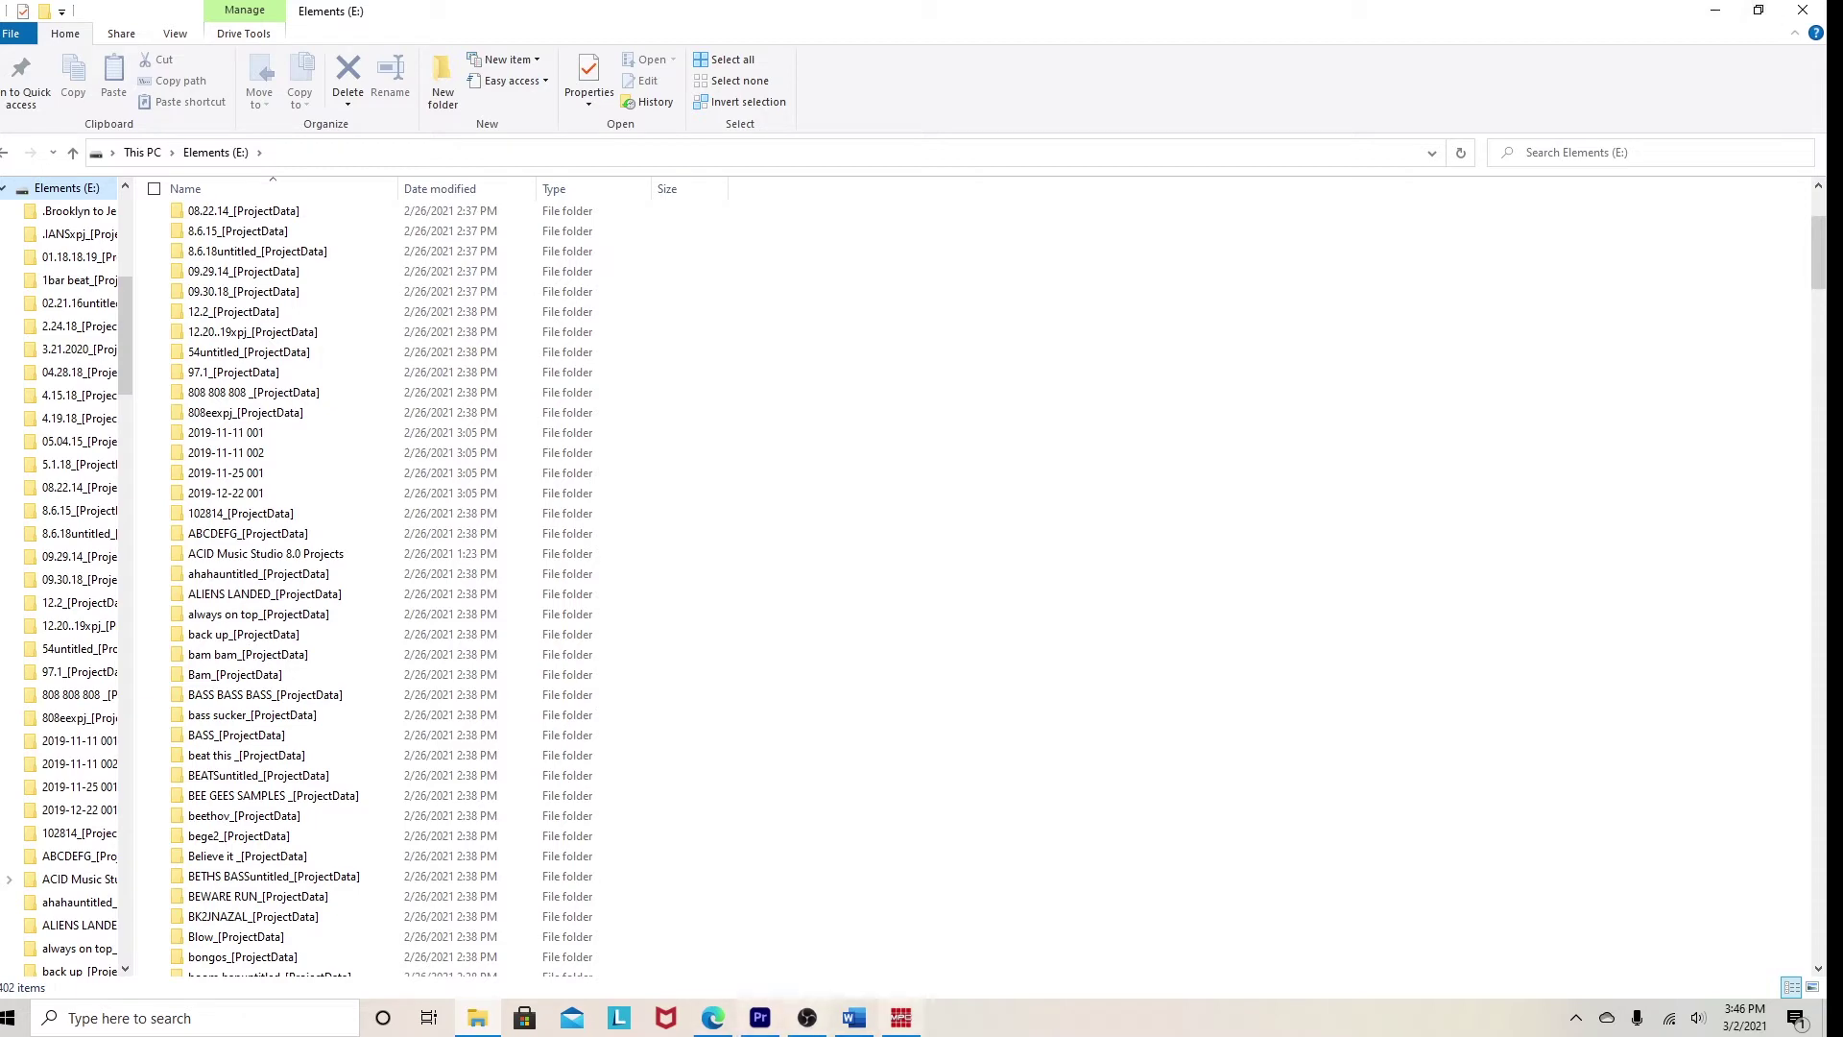
- Return to the My Passport support page via the Edge taskbar icon
left_click(711, 1018)
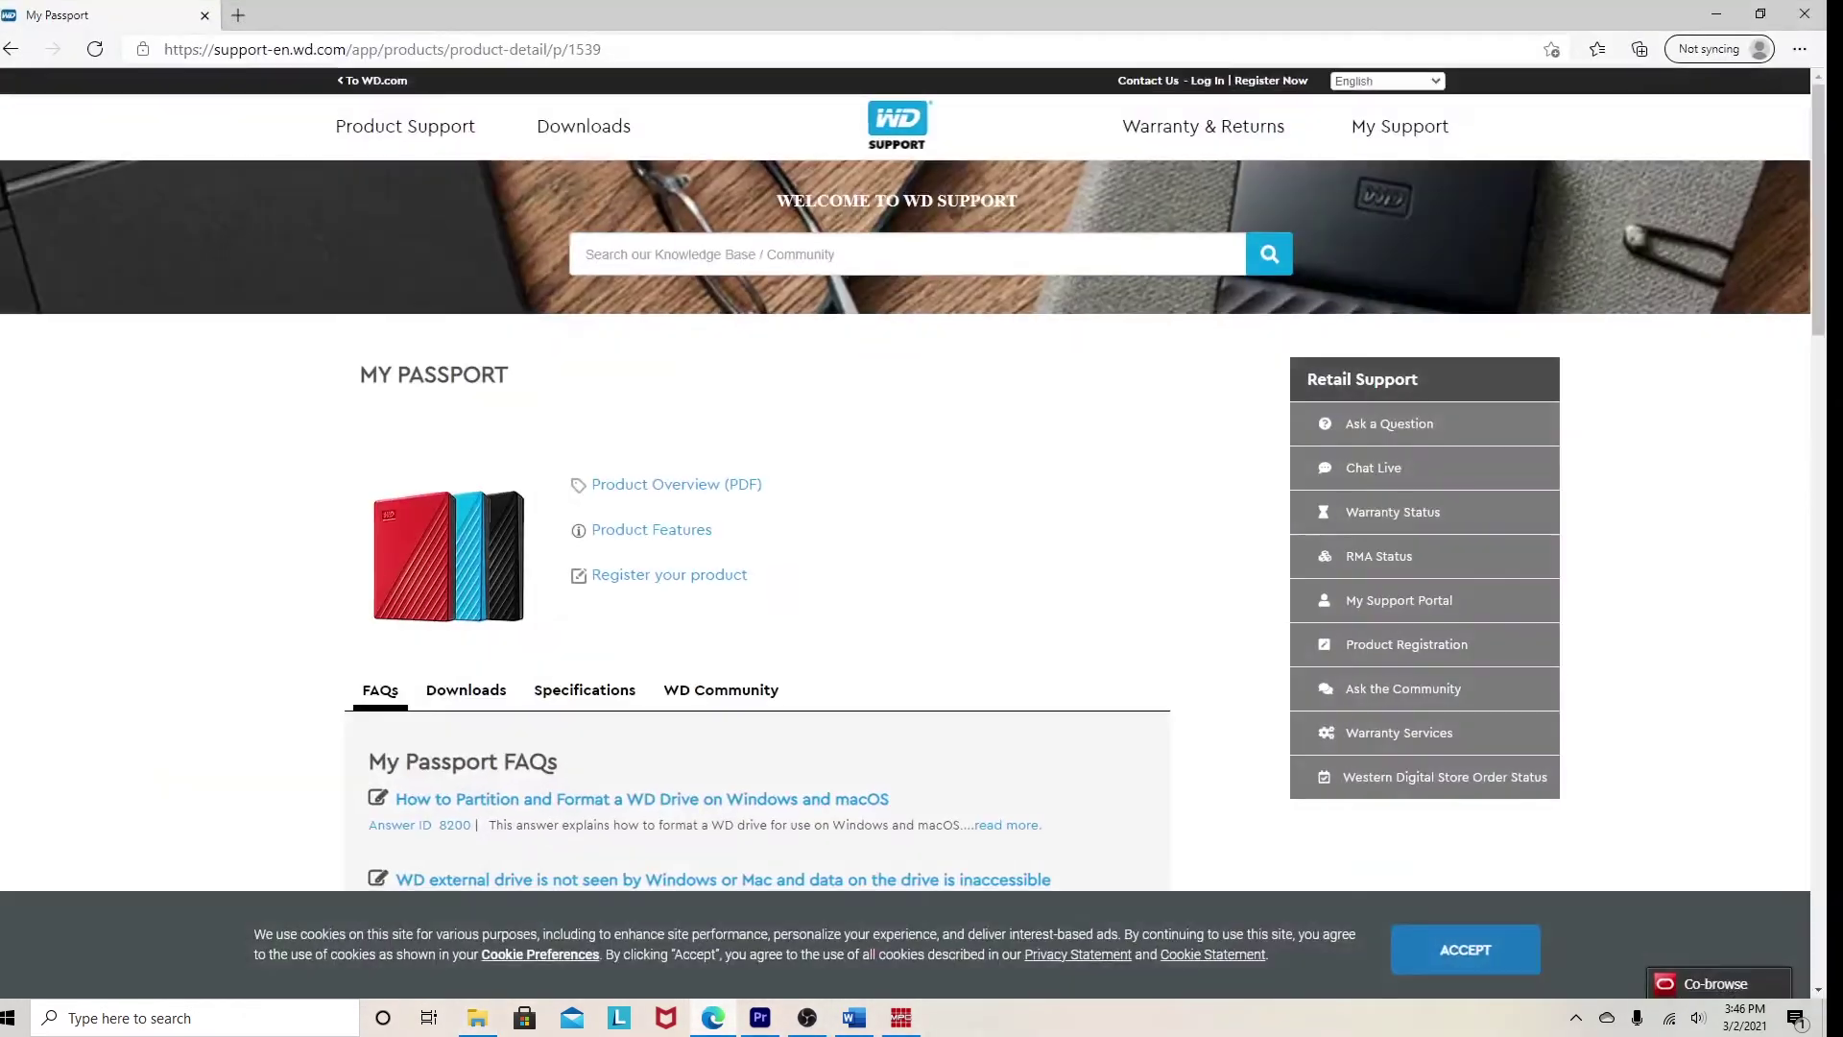